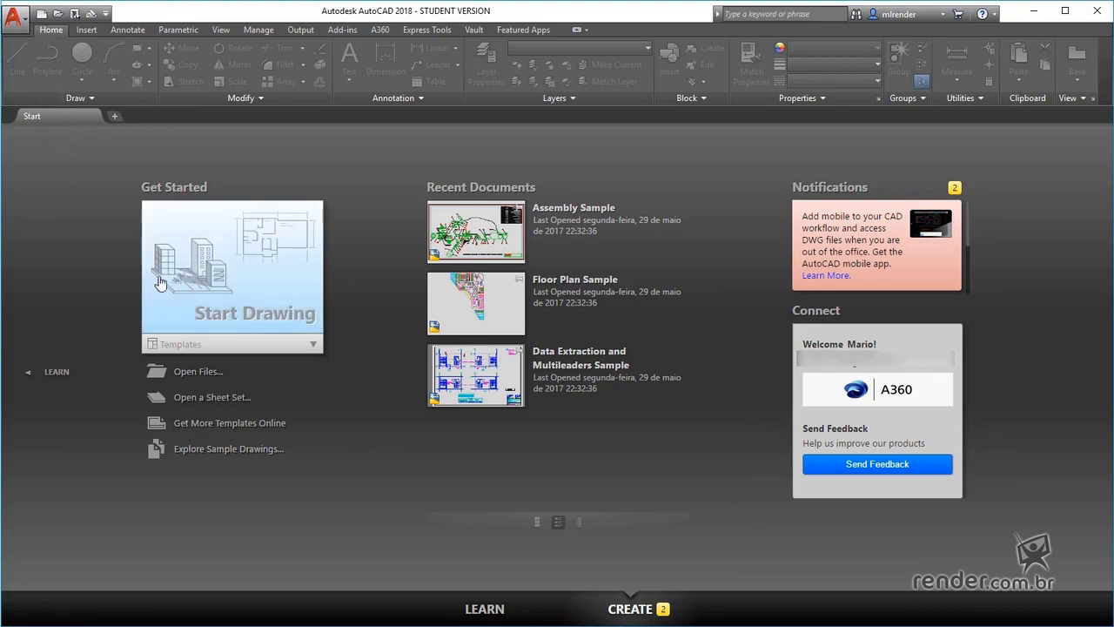
Step: Start blank Drawing7 and confirm in Options that the QNEW default template is None
left_click(218, 267)
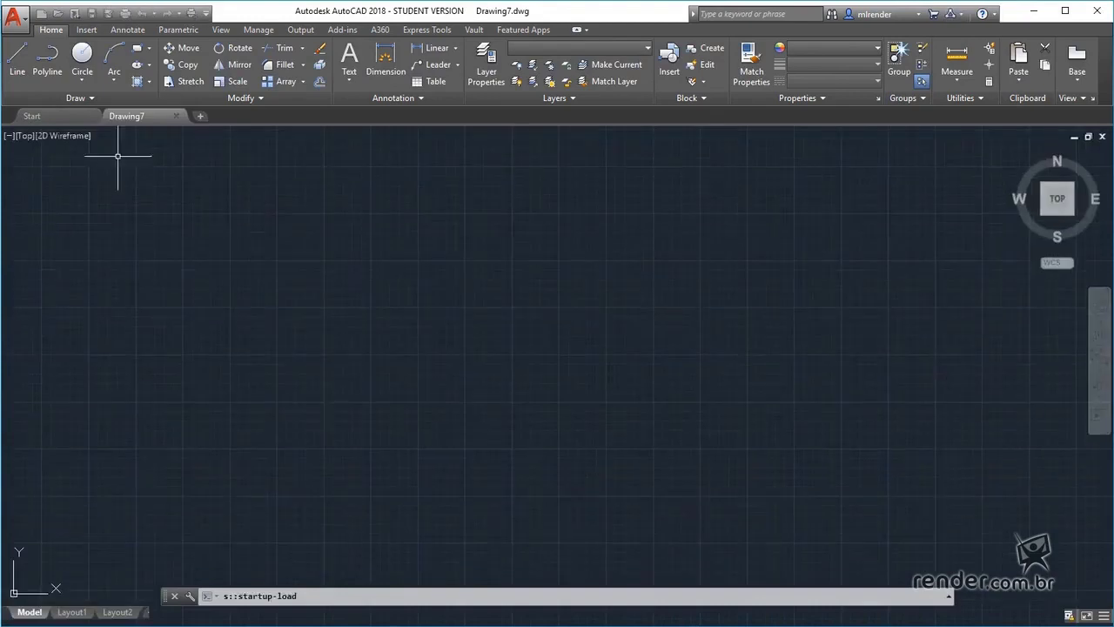
left_click(14, 16)
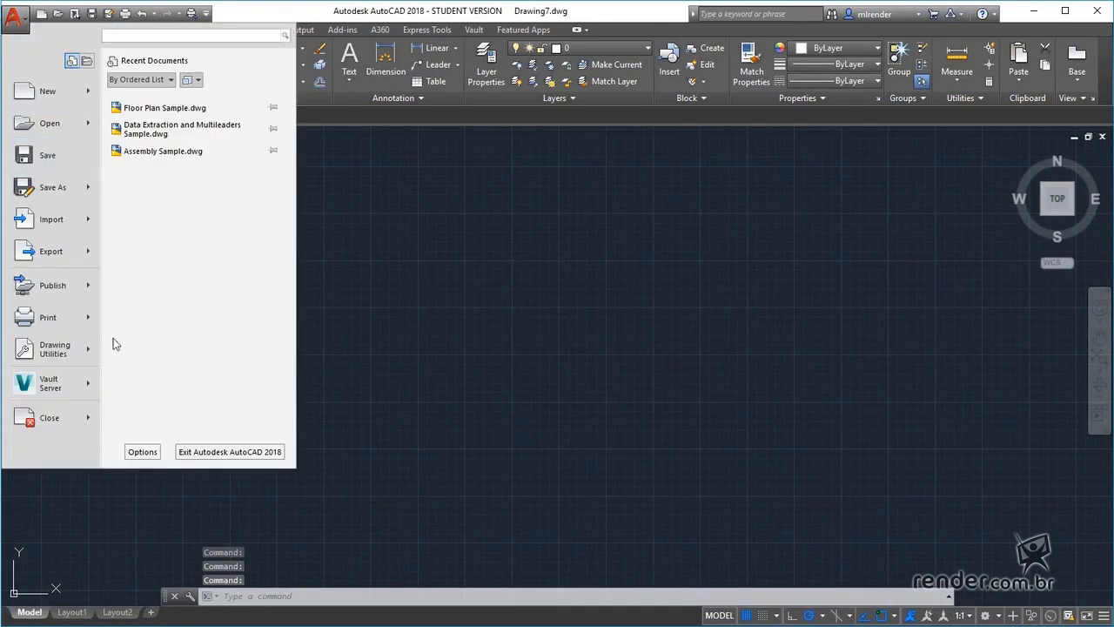
left_click(143, 451)
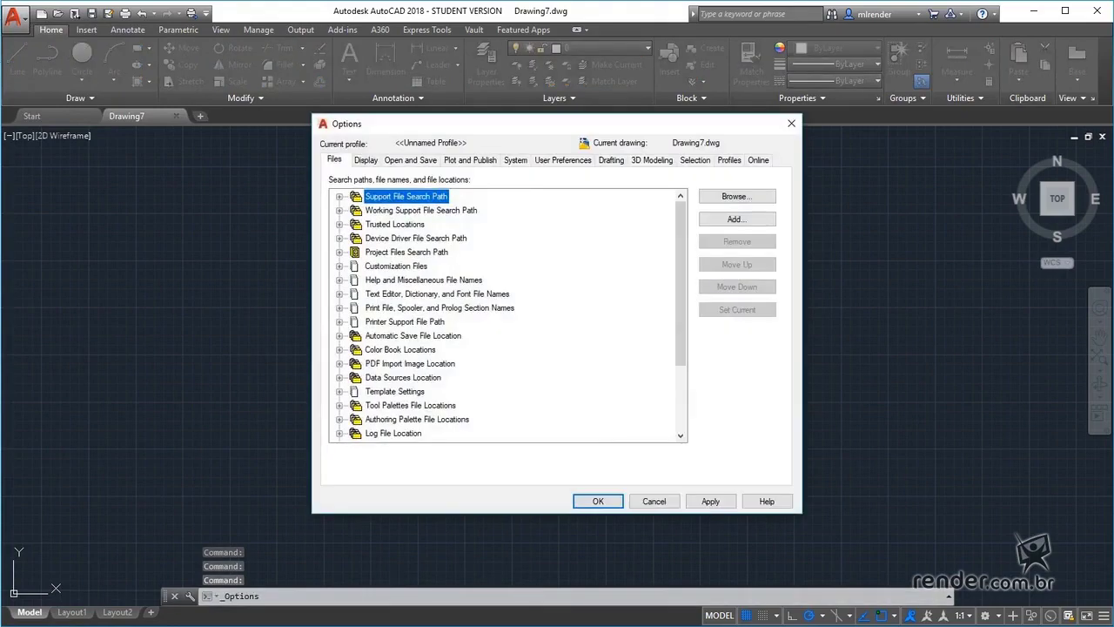
left_click(339, 392)
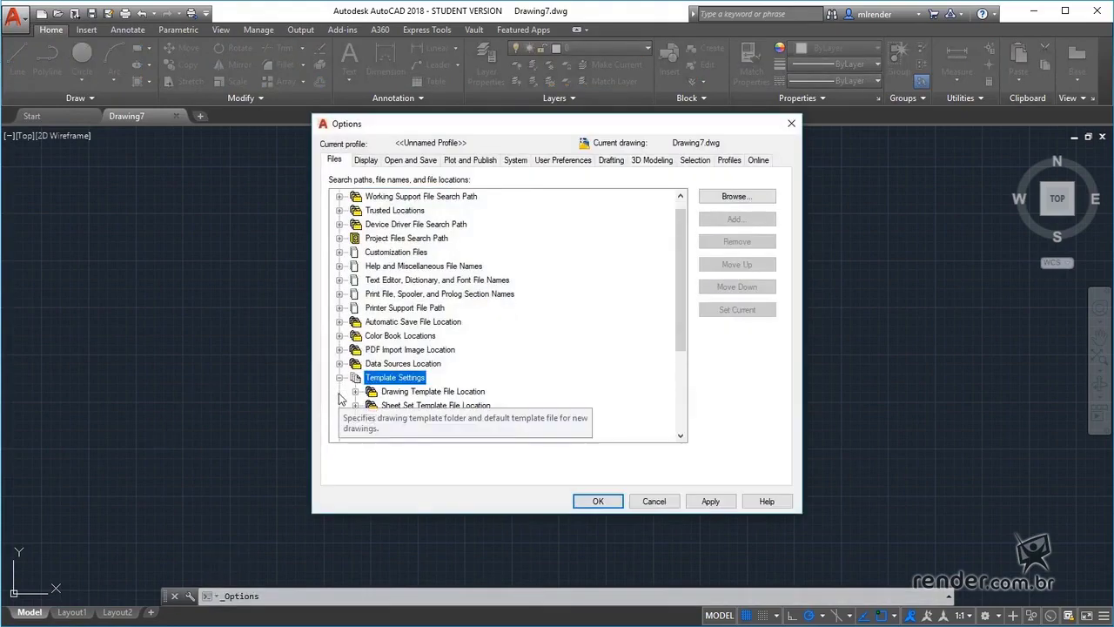
scroll(625, 392, "down", 2)
scroll(625, 391, "down", 2)
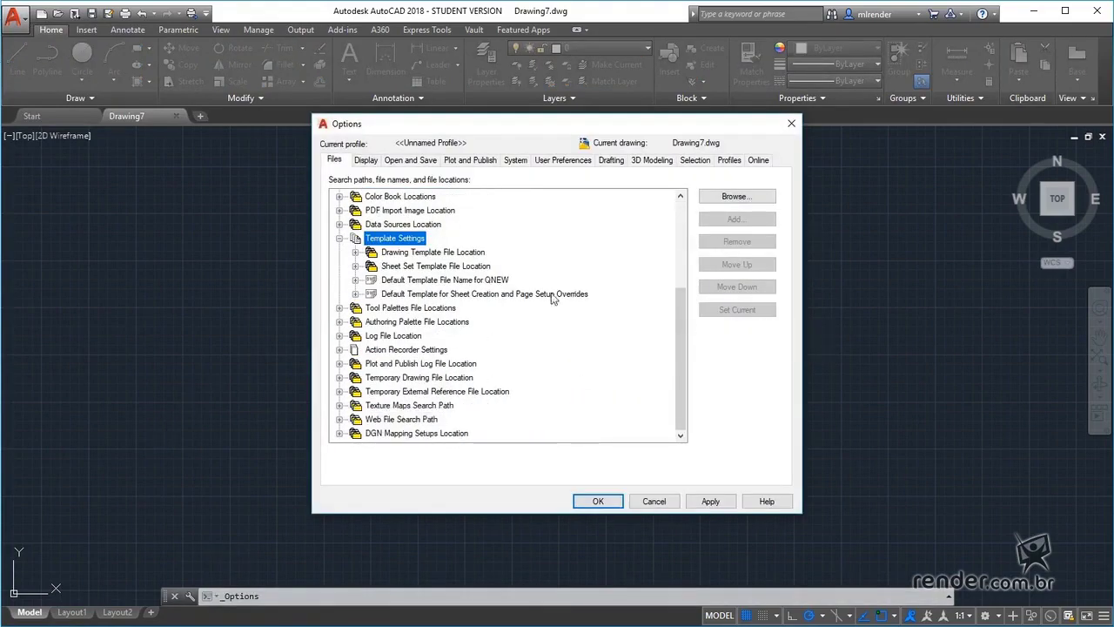
left_click(421, 284)
double_click(421, 285)
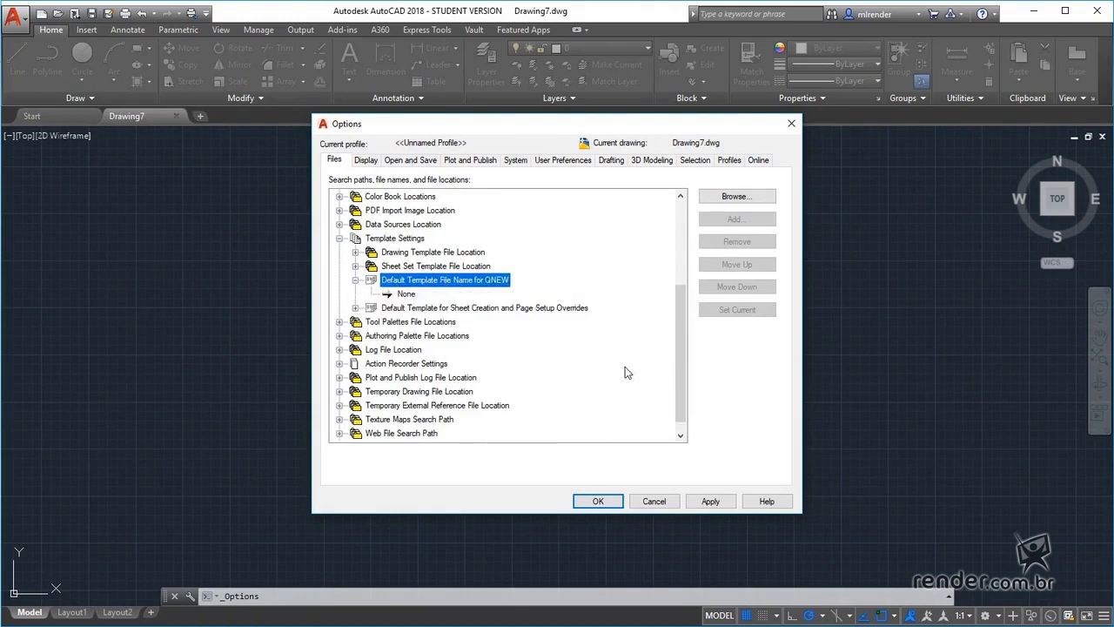
left_click(649, 504)
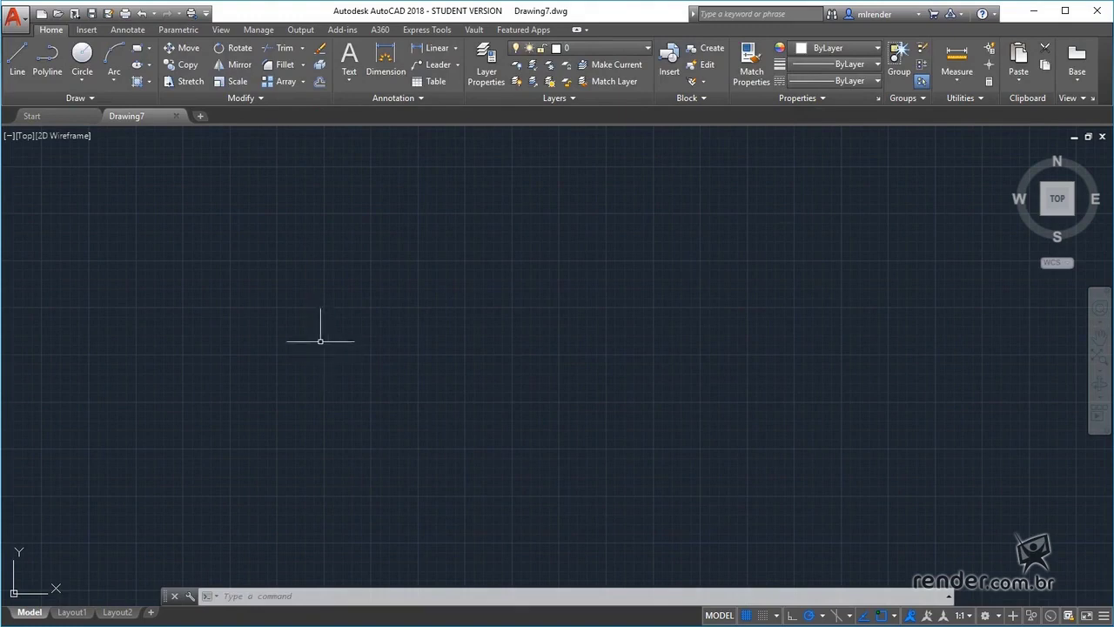
Step: Back on the Start page, look over the Start Drawing template list without choosing one
left_click(58, 115)
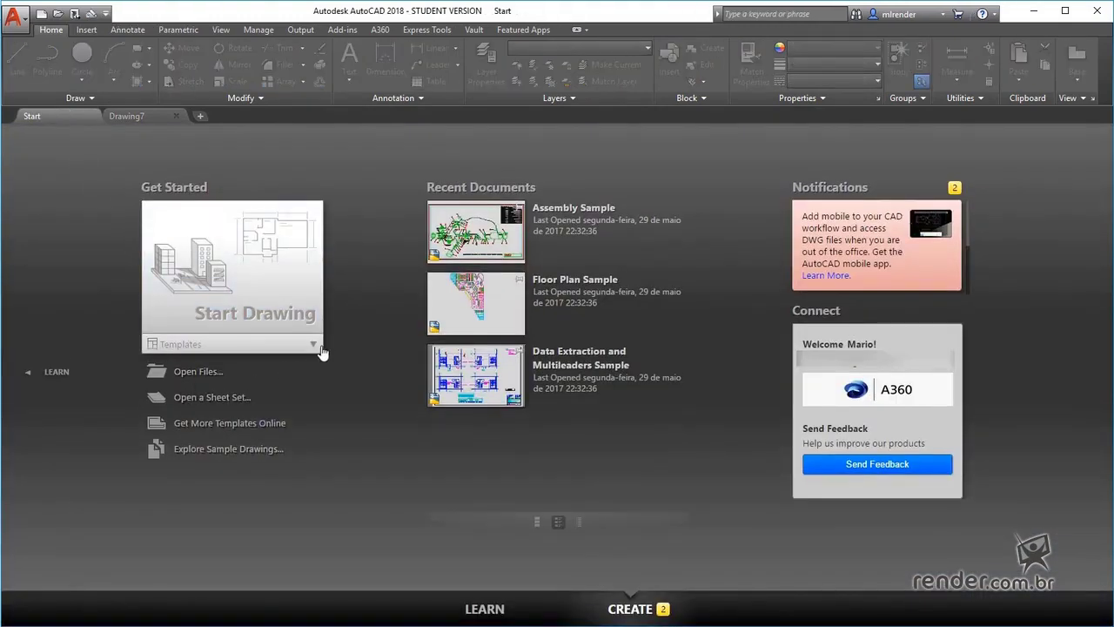
left_click(313, 346)
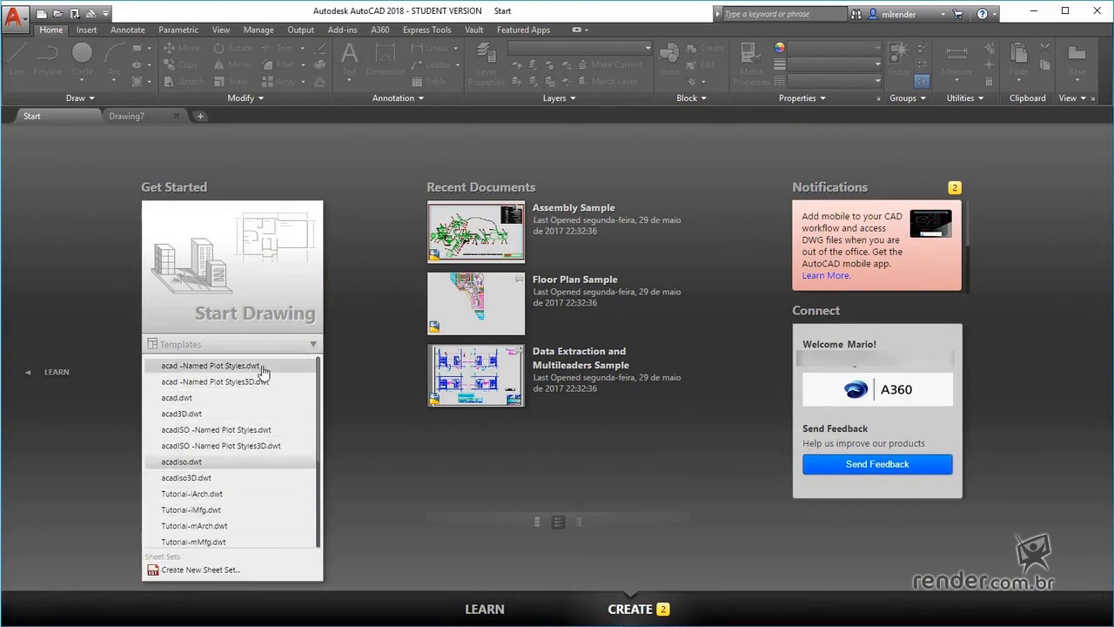
left_click(374, 452)
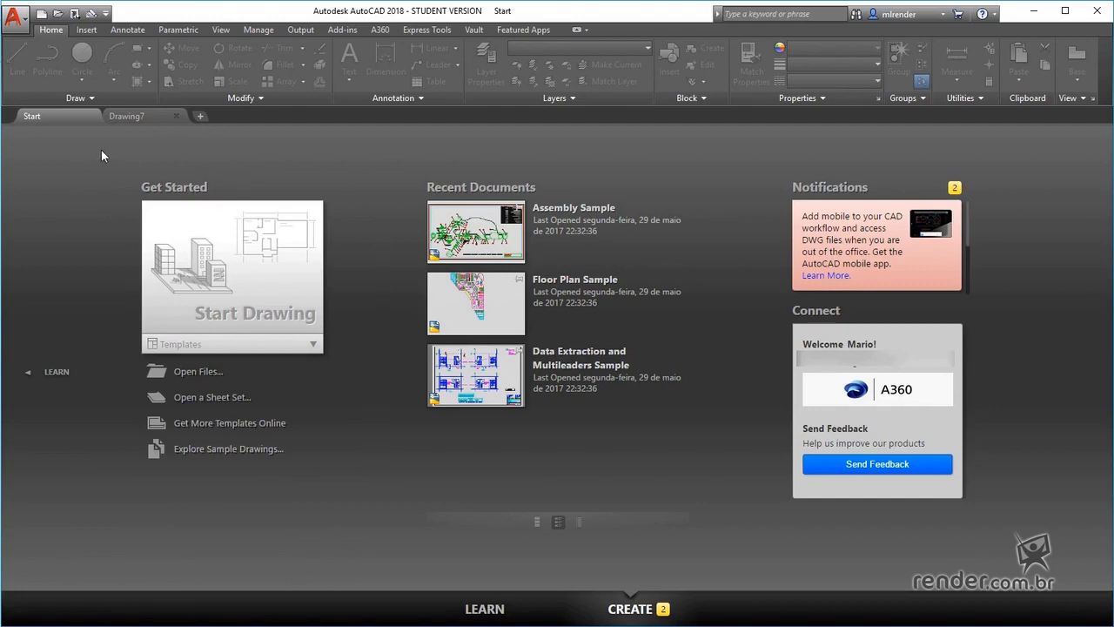
left_click(21, 18)
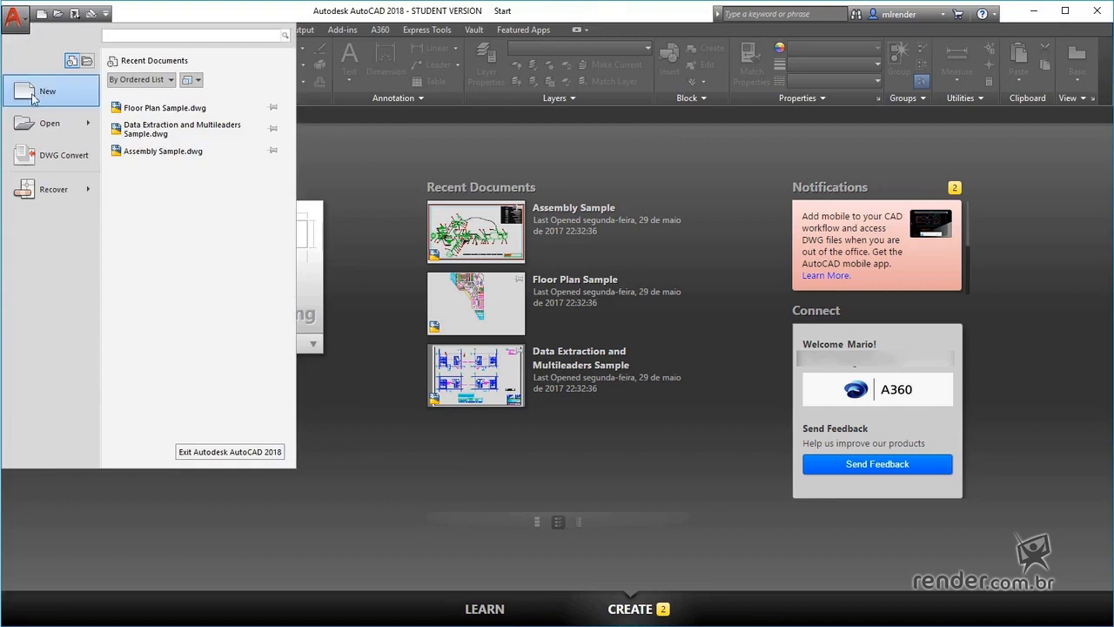
left_click(42, 17)
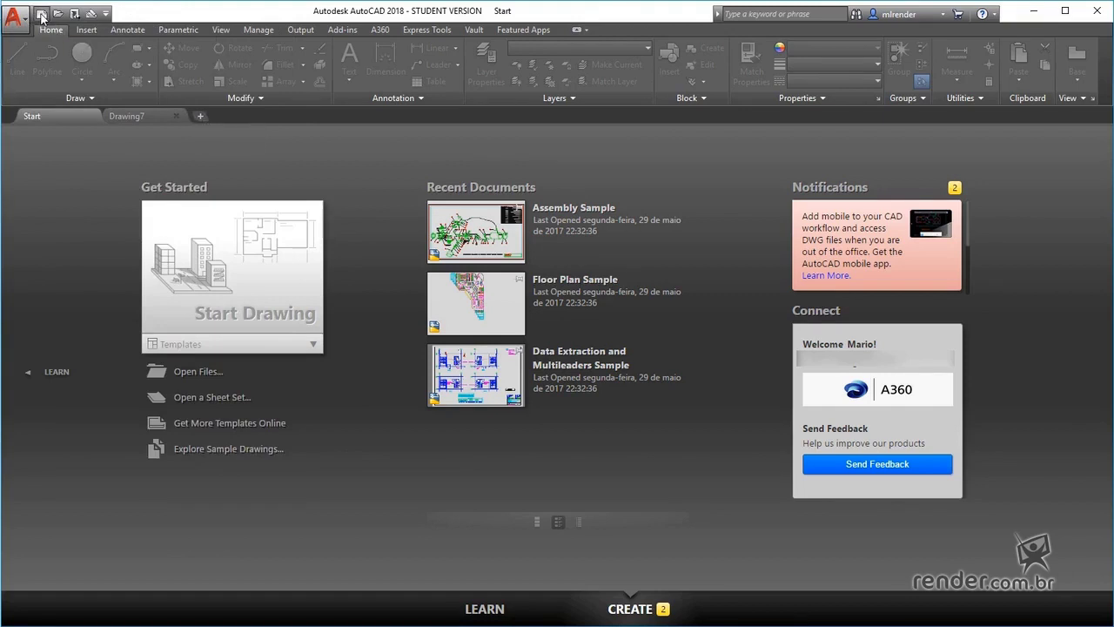
left_click(21, 24)
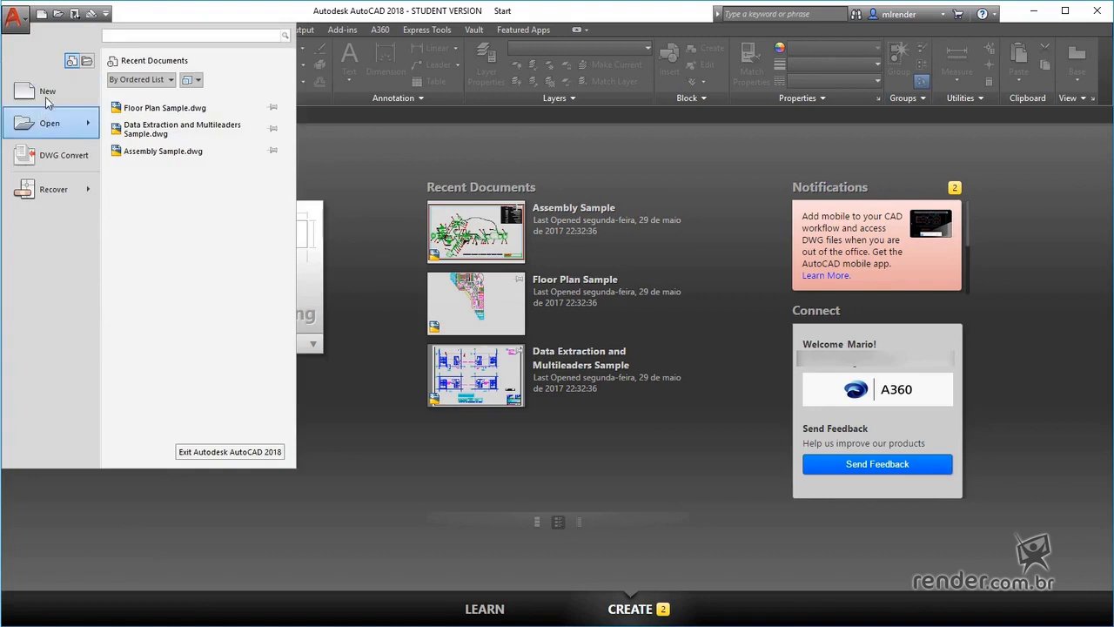
left_click(40, 92)
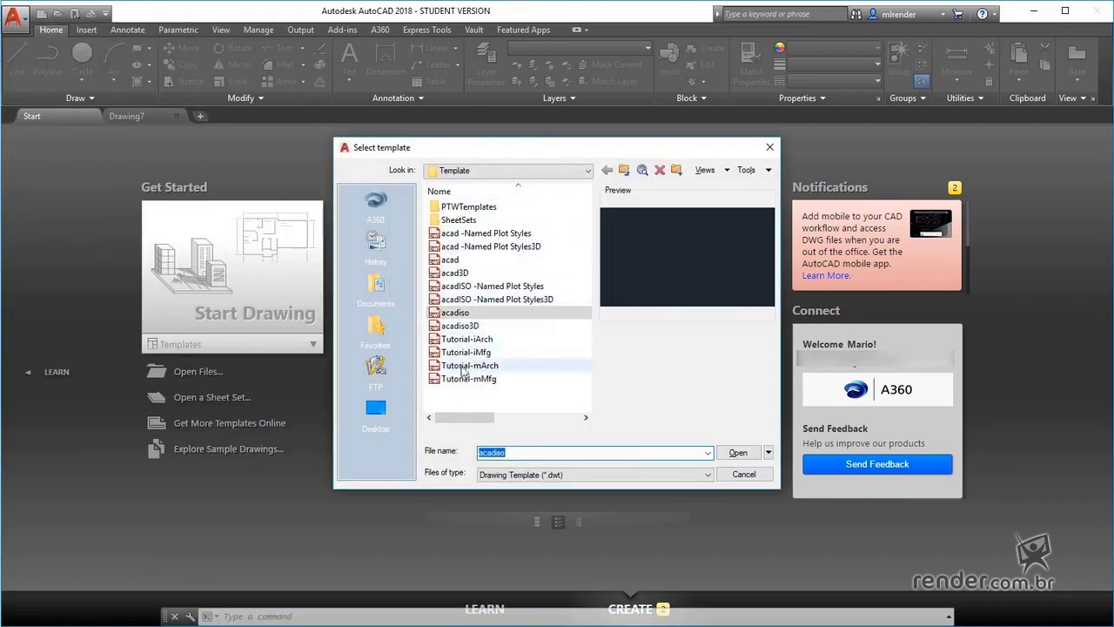
left_click(743, 476)
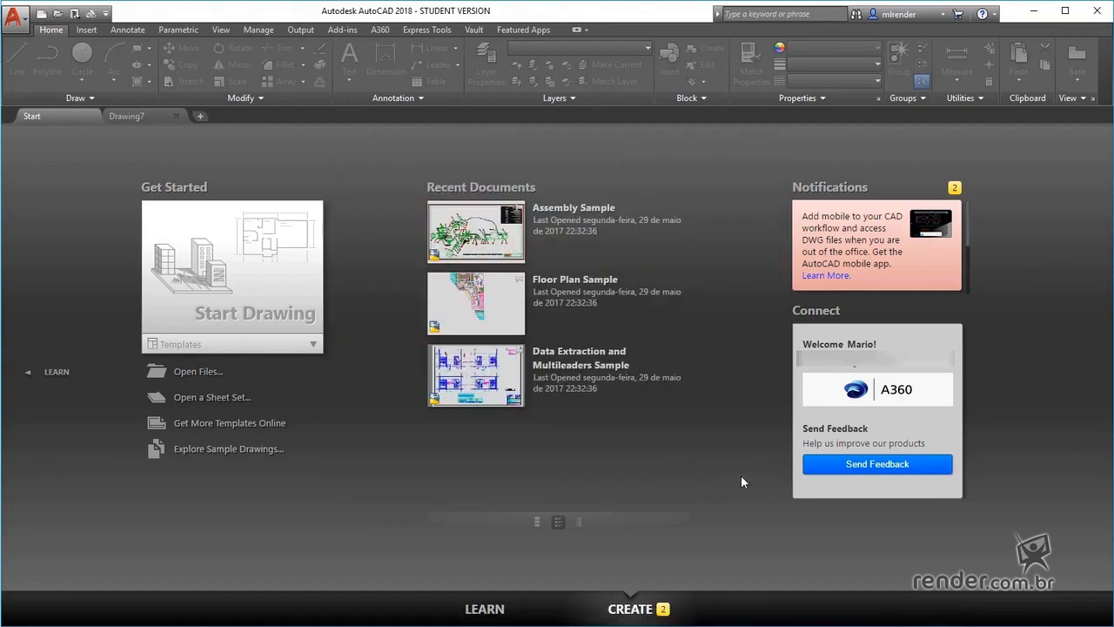
Step: Create a second blank drawing, Drawing8, alongside Drawing7
left_click(200, 116)
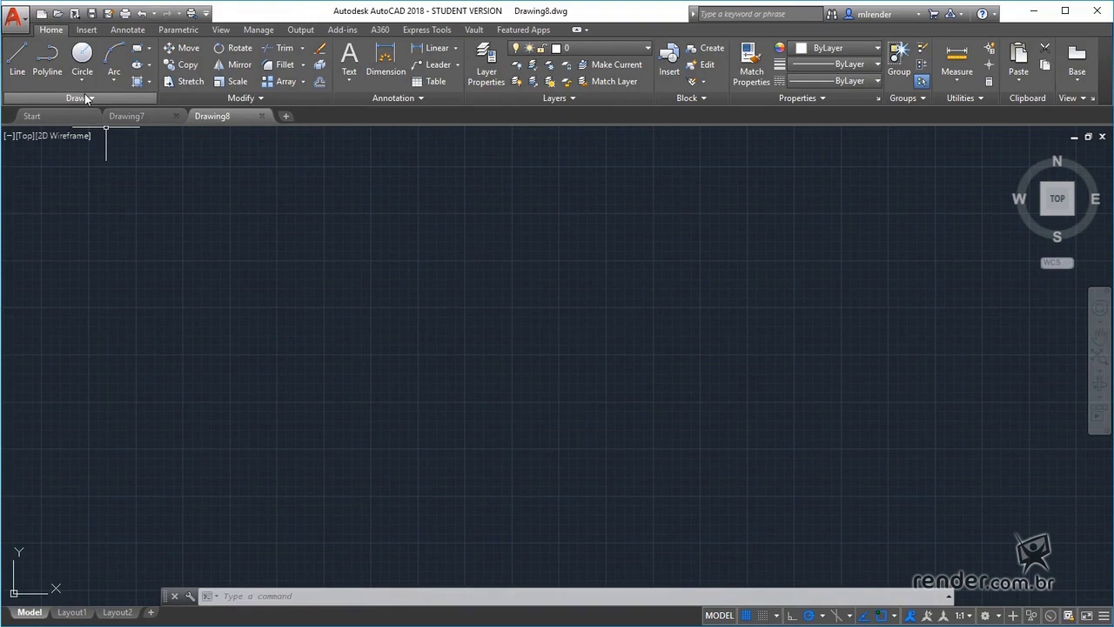
left_click(31, 22)
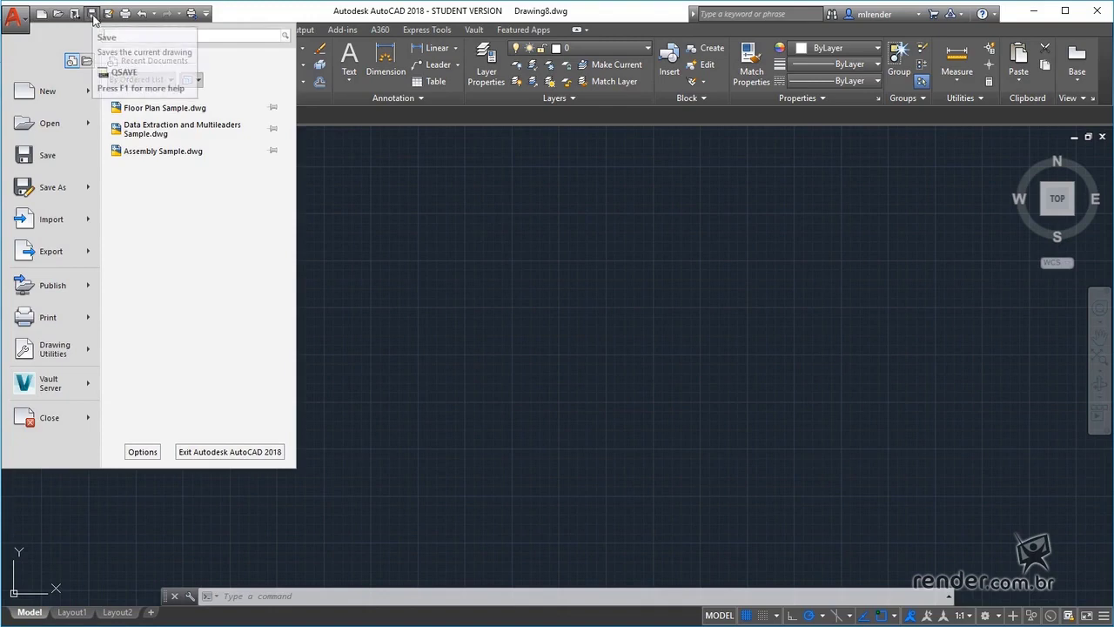
Step: Save Drawing8 as Drawing8.dwg on the Desktop
left_click(46, 156)
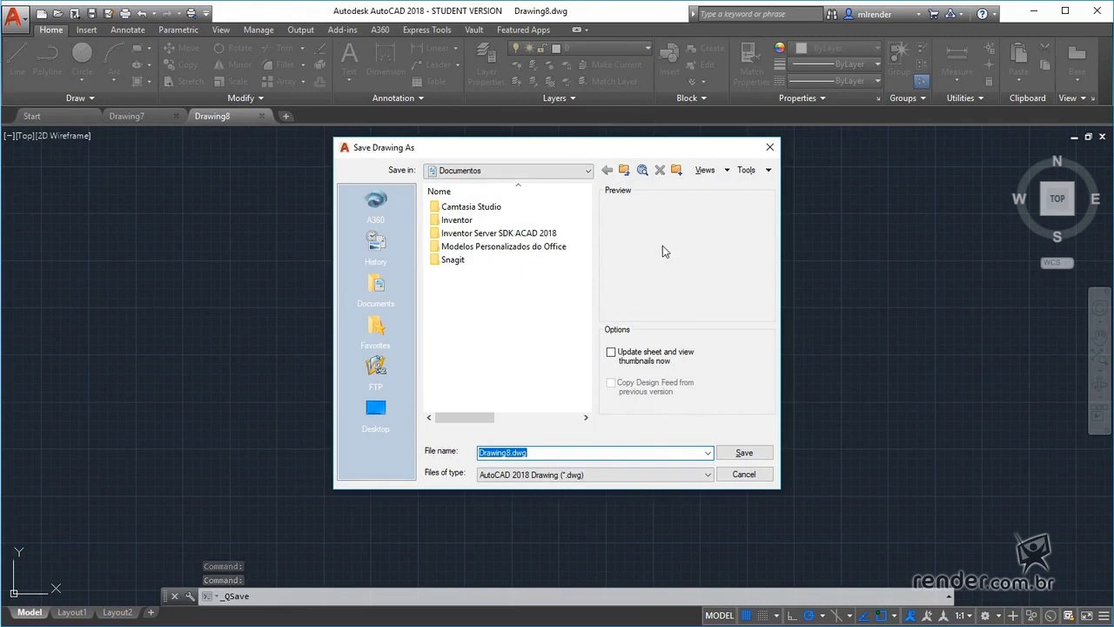
left_click(392, 406)
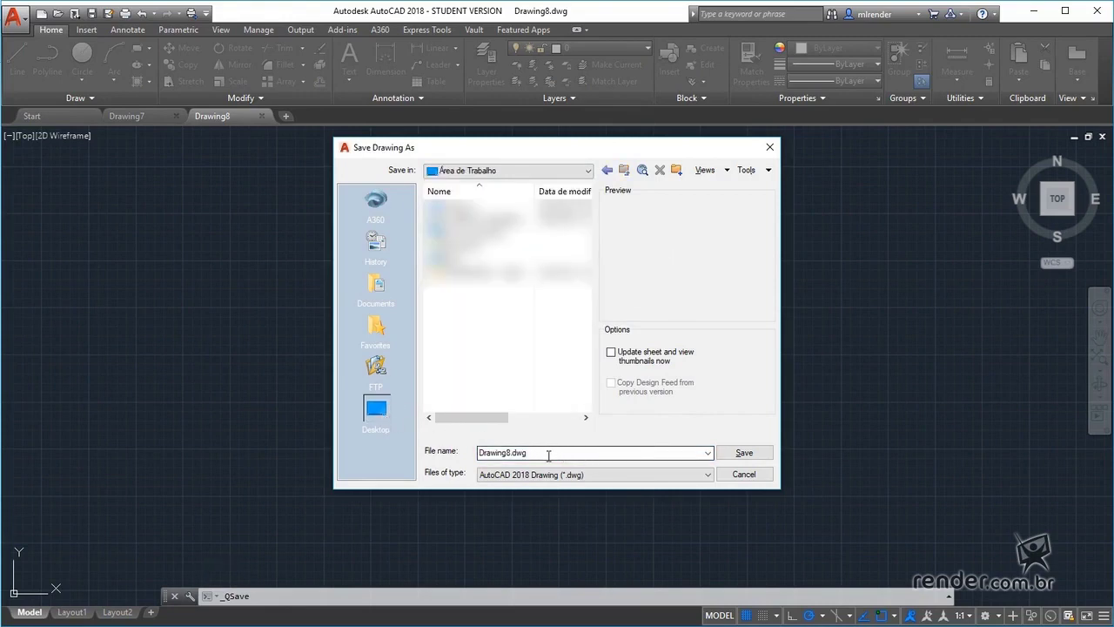
left_click(744, 453)
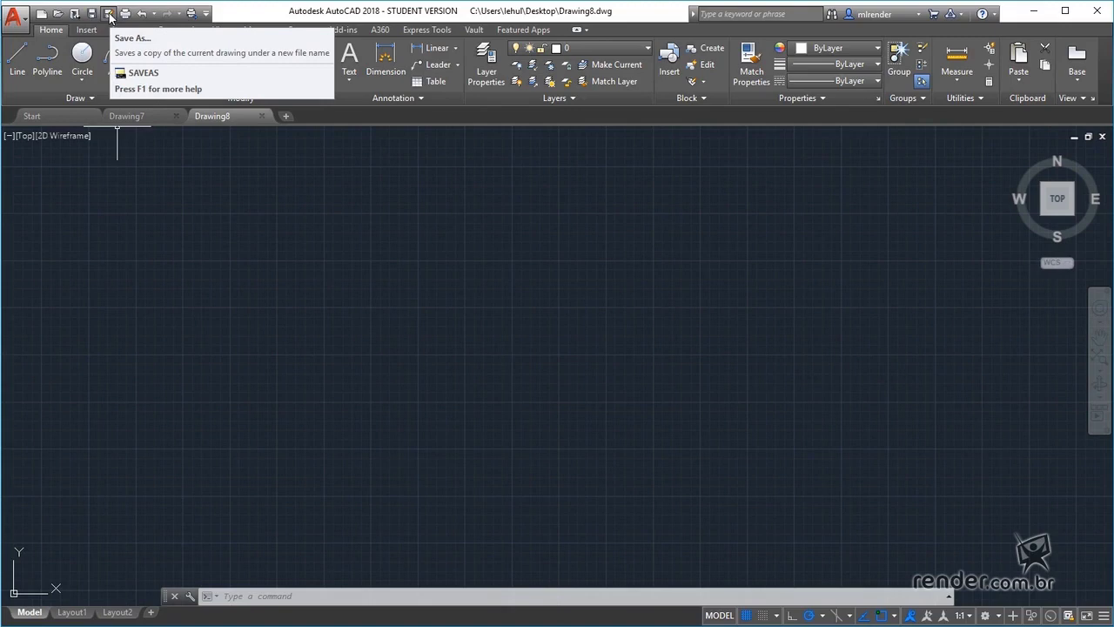
left_click(14, 16)
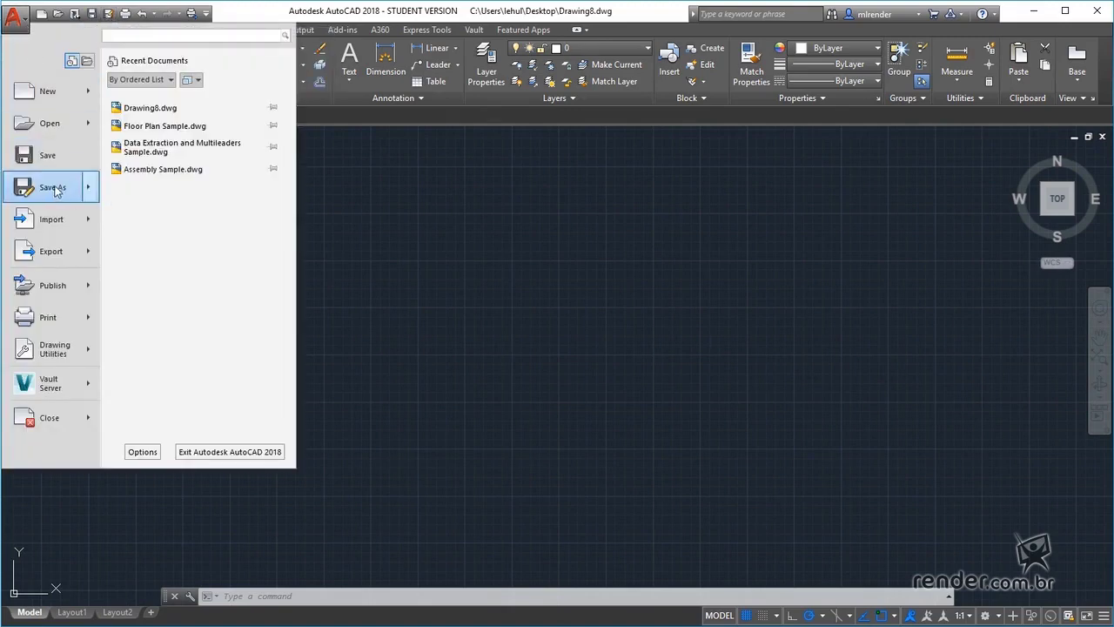
left_click(111, 13)
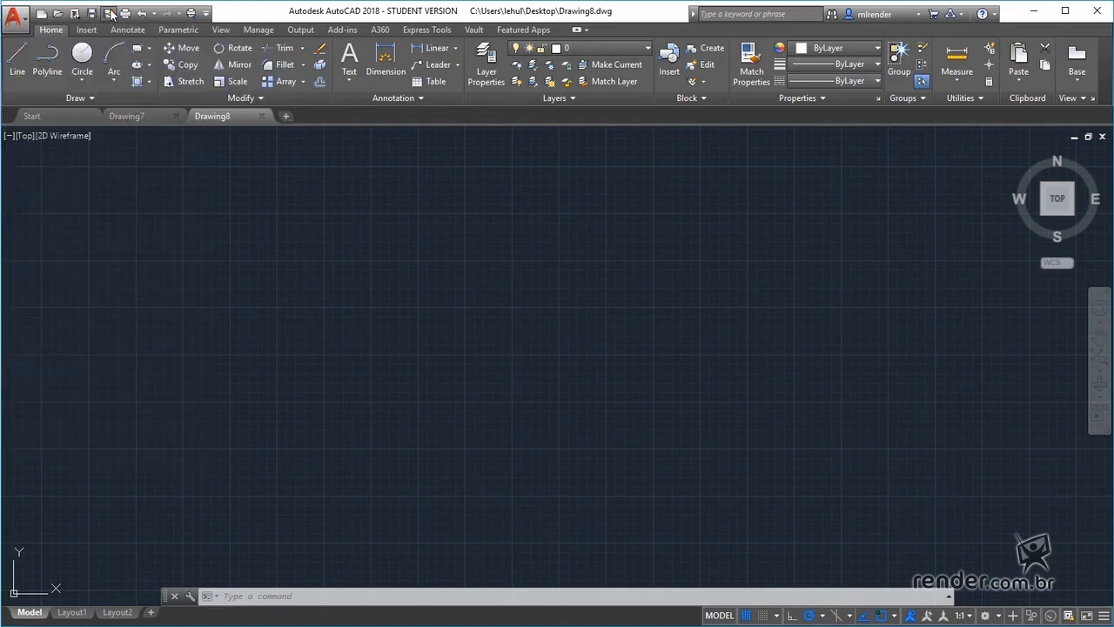
left_click(110, 14)
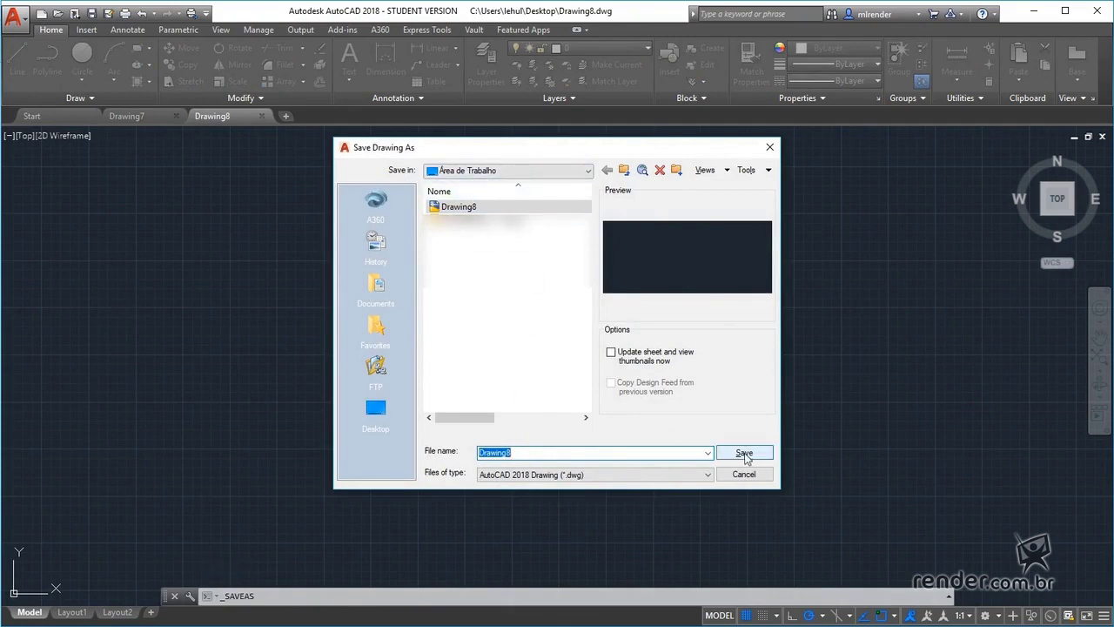
left_click(770, 149)
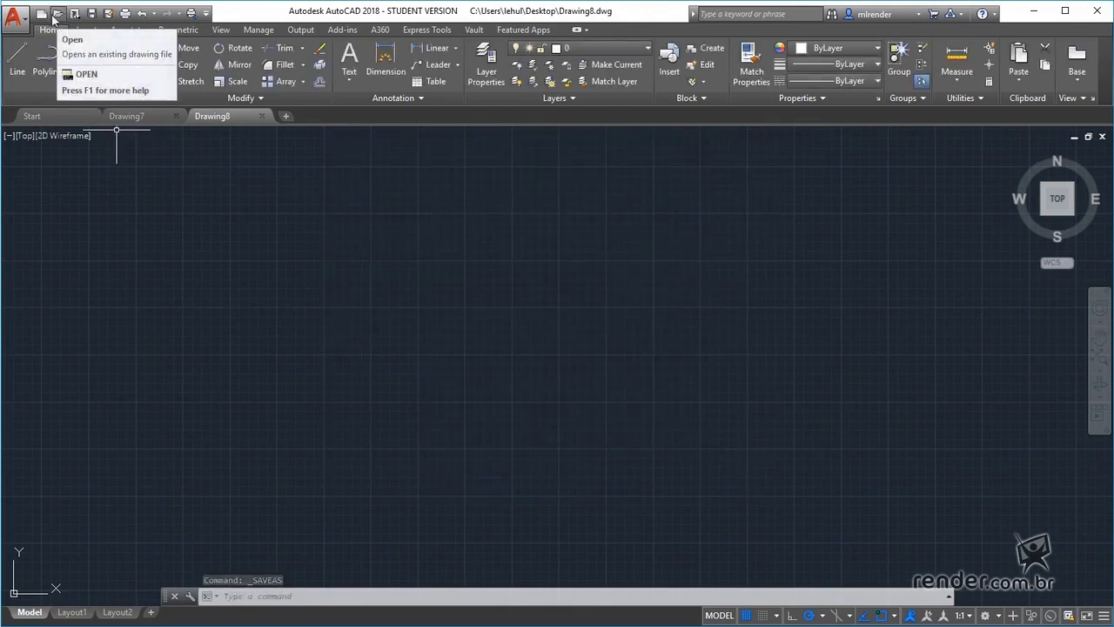
Step: Bring up the Select File browser from Quick Access and the Application menu, cancelling both times
left_click(56, 18)
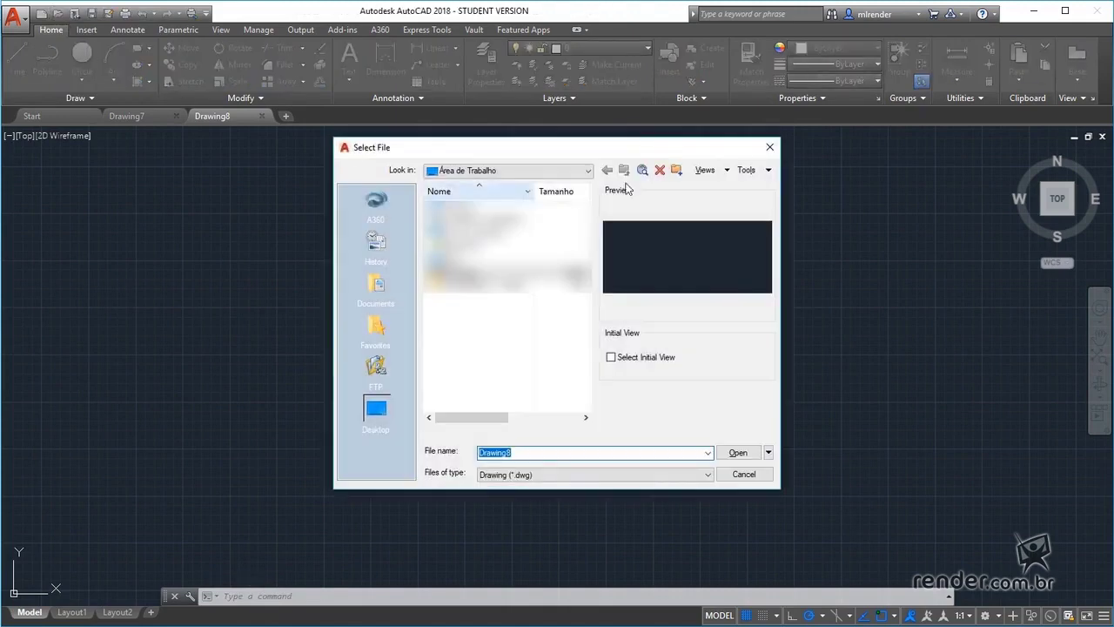
key("Escape")
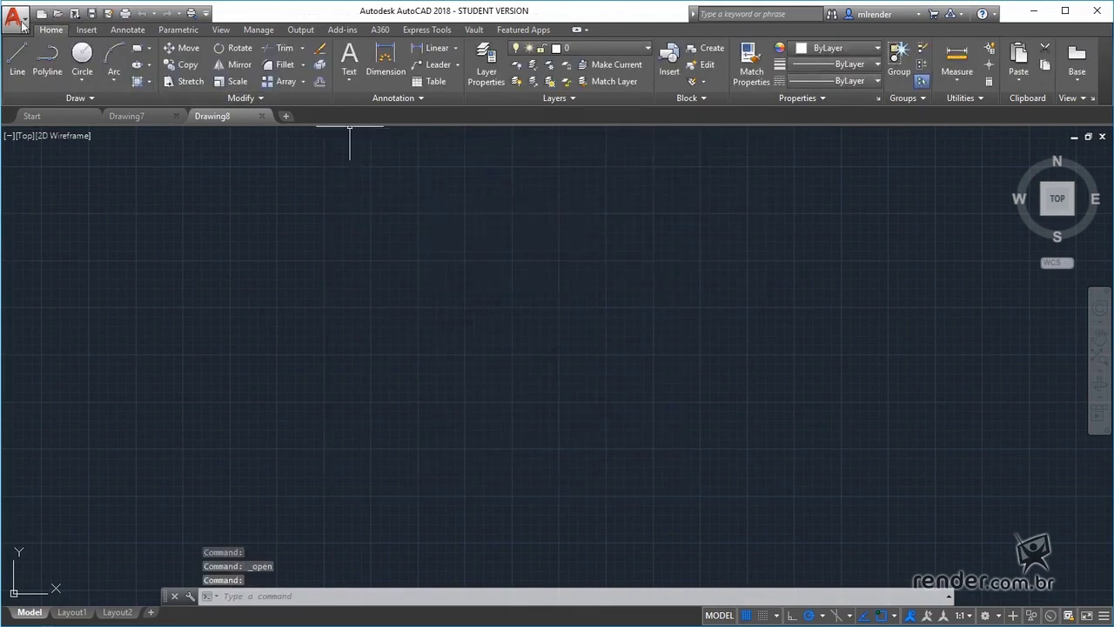
left_click(15, 17)
left_click(50, 126)
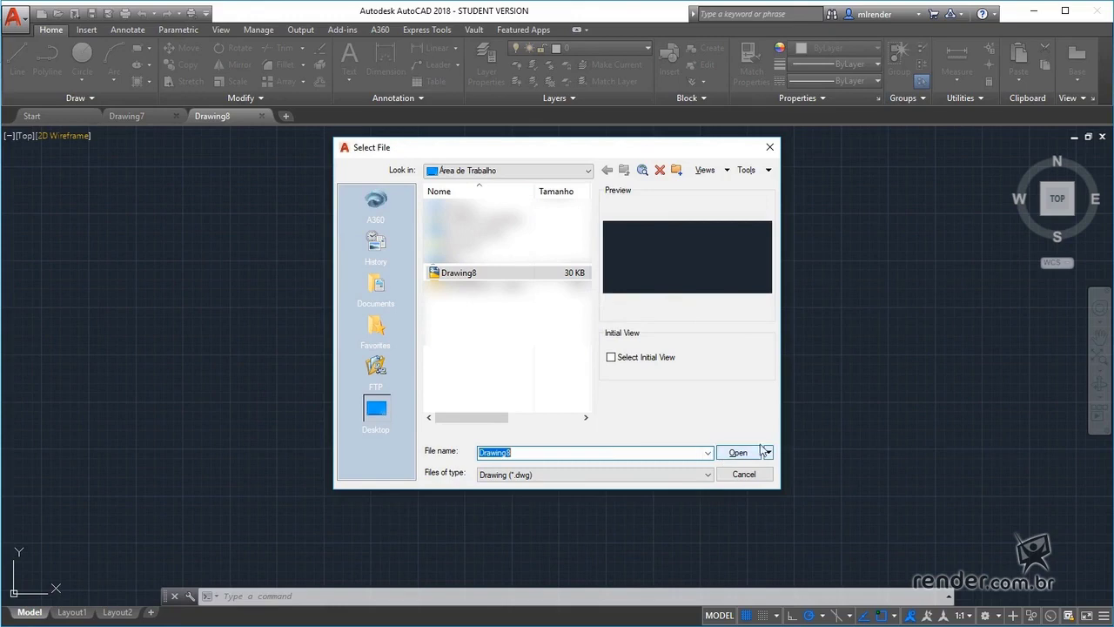
left_click(769, 147)
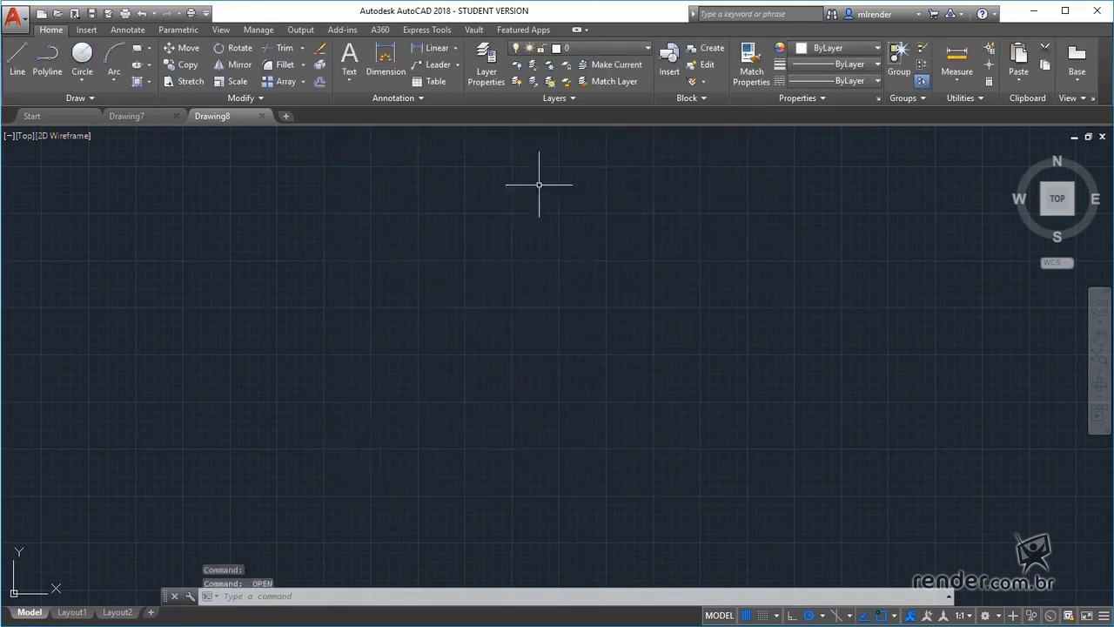
left_click(60, 117)
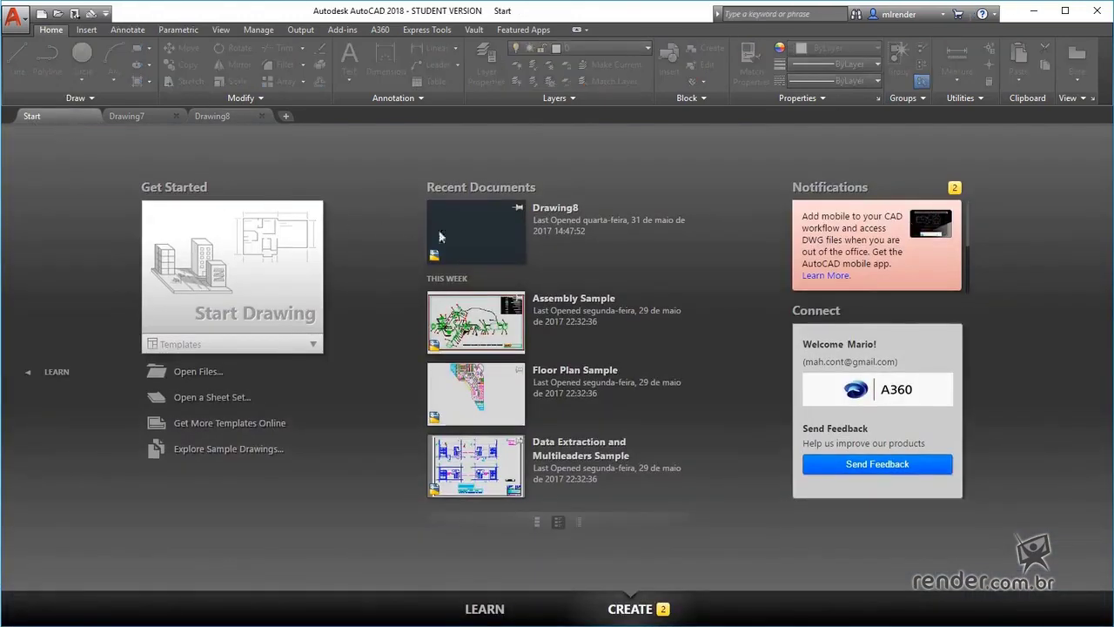